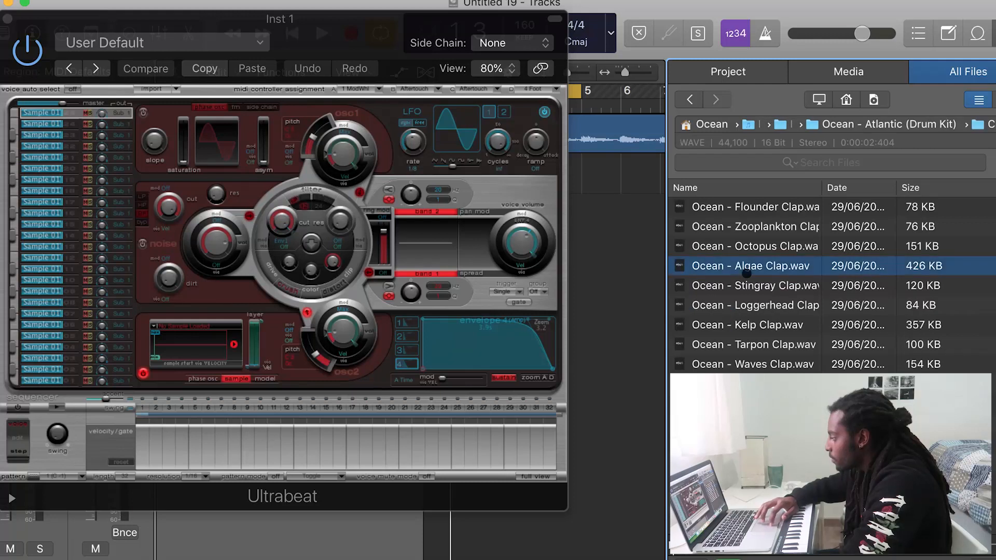
Load the Ocean - Loggerhead Clap sample into the Ultrabeat voice and place its pattern as a region at bar 1 on Inst 1
drag(787, 310, 104, 314)
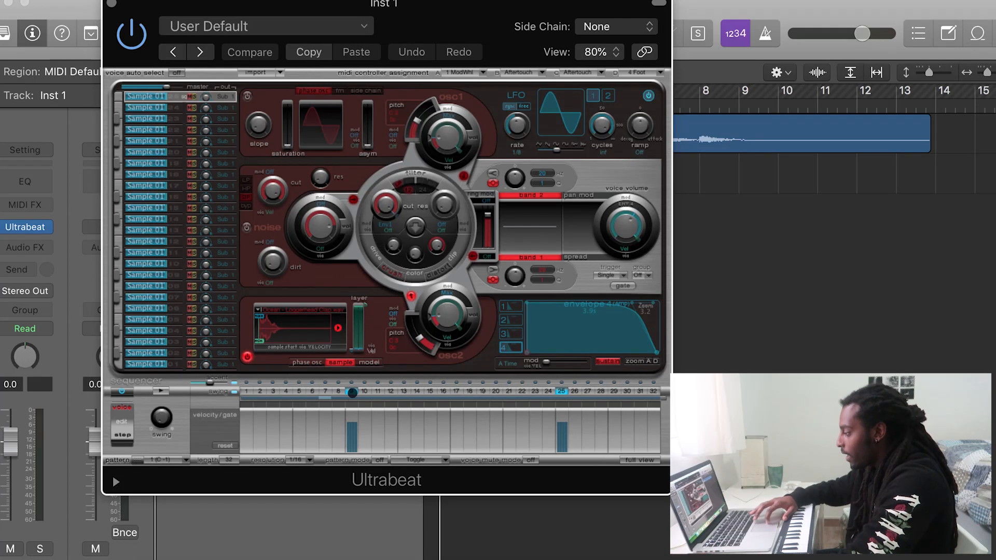
drag(336, 5, 895, 5)
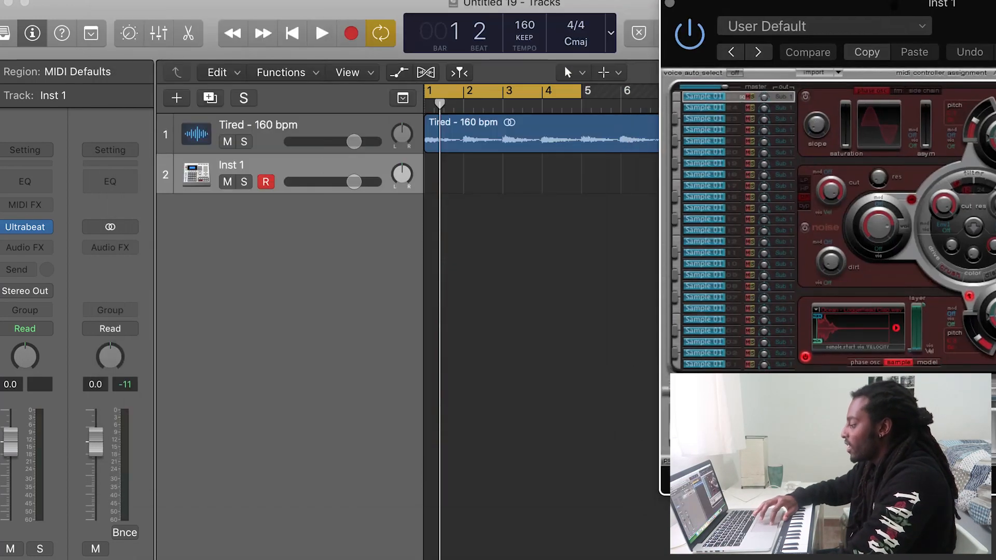
drag(543, 240, 537, 175)
key(space)
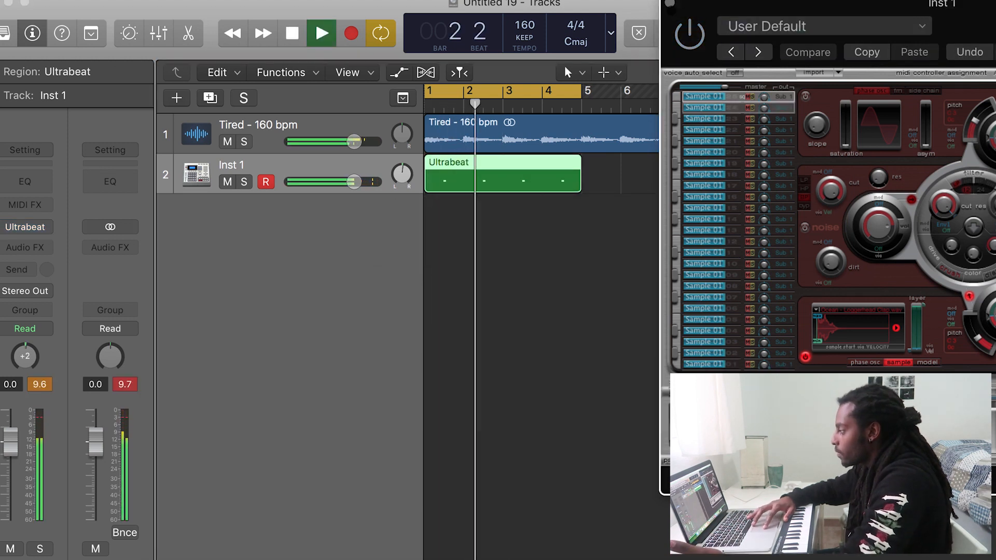
click(670, 3)
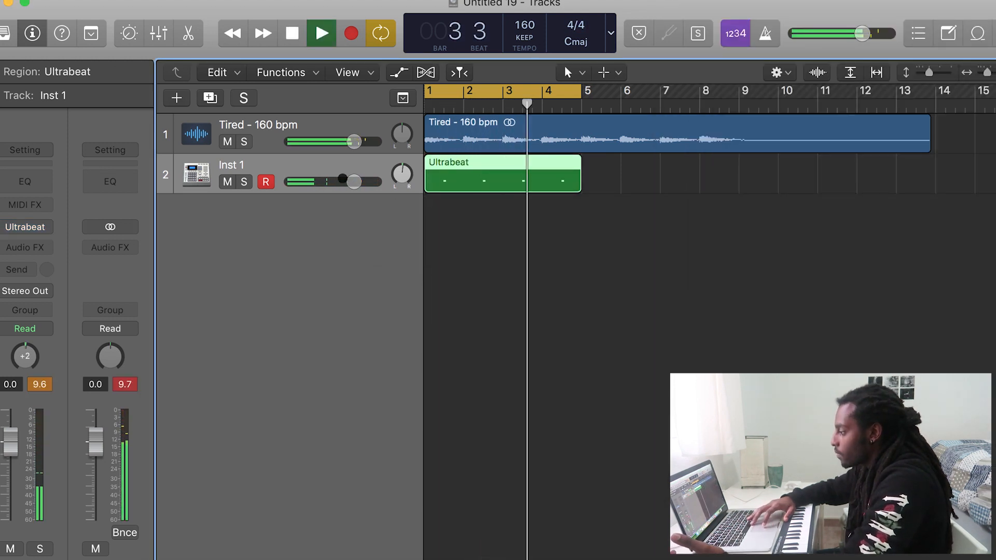
Lower the Inst 1 clap track's volume to about -9.0 dB while the loop plays
key(space)
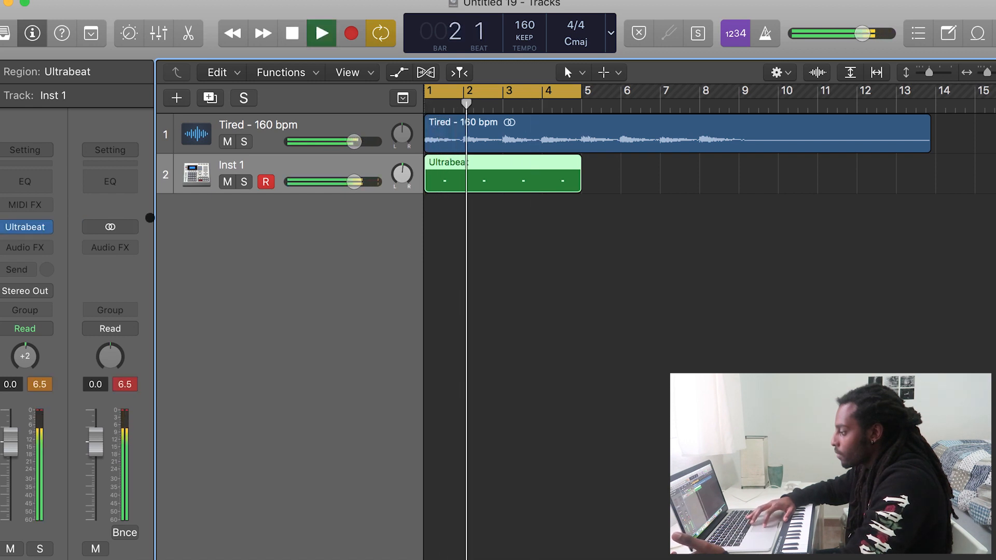
drag(354, 181, 311, 182)
click(491, 260)
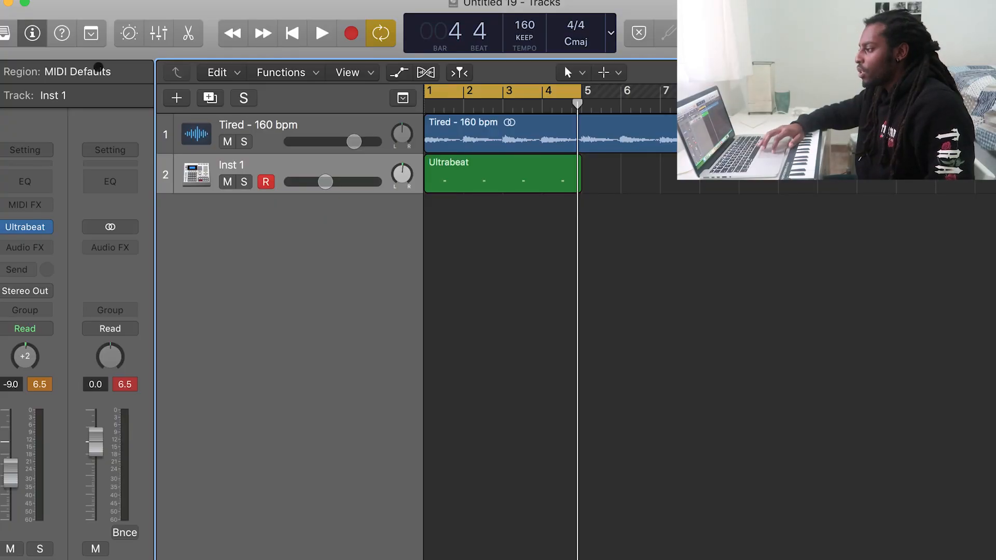
Start importing from the Logic project Sahdows in the October folder
click(106, 1)
mouse_move(219, 316)
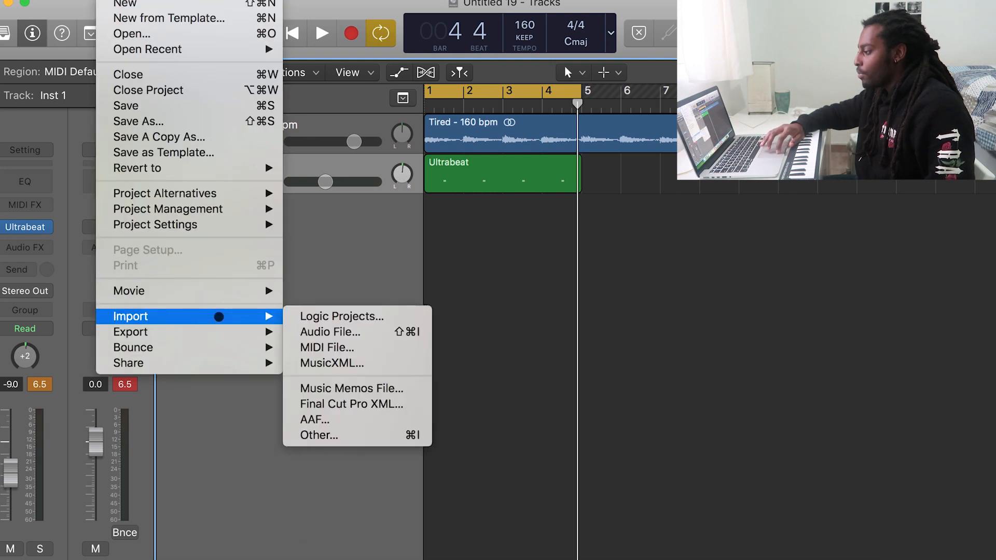
click(355, 317)
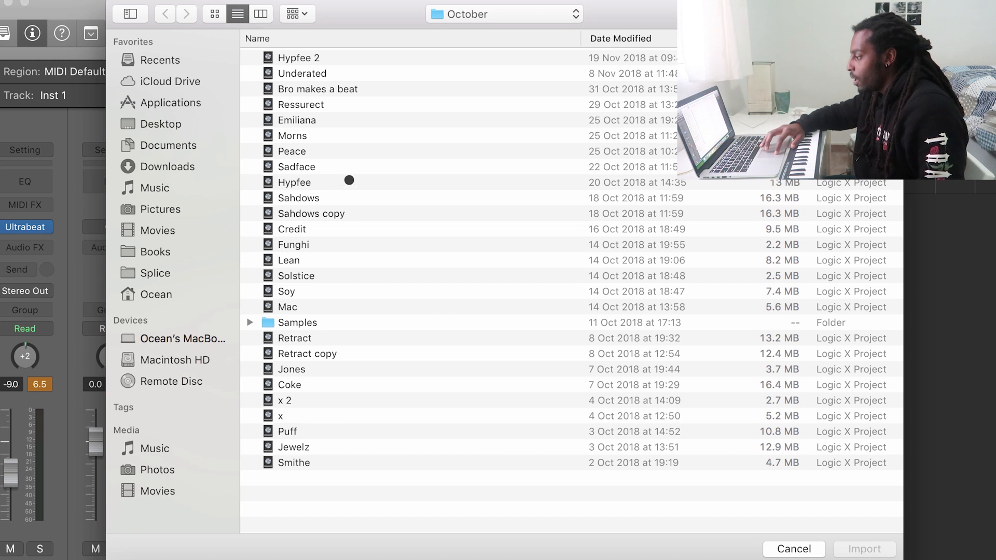
click(338, 198)
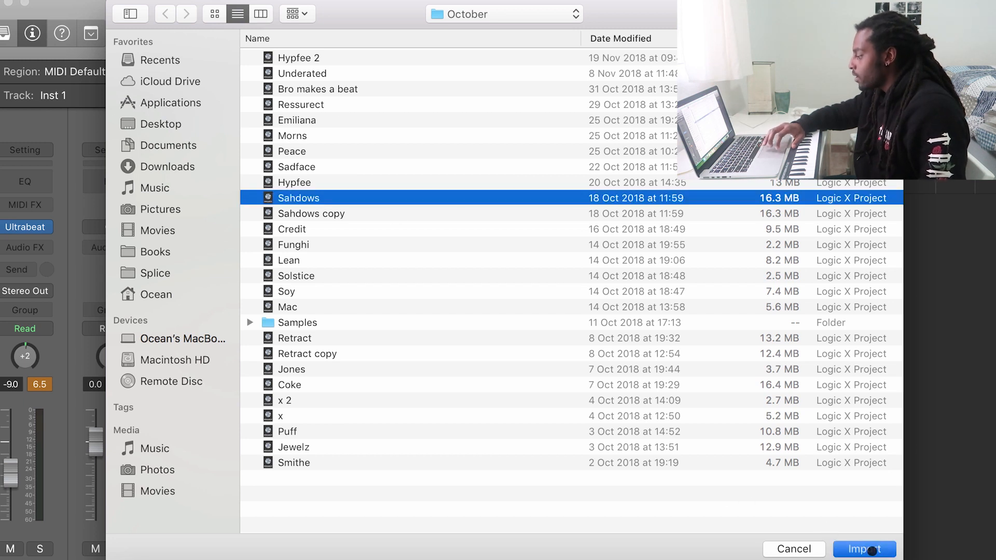
click(873, 551)
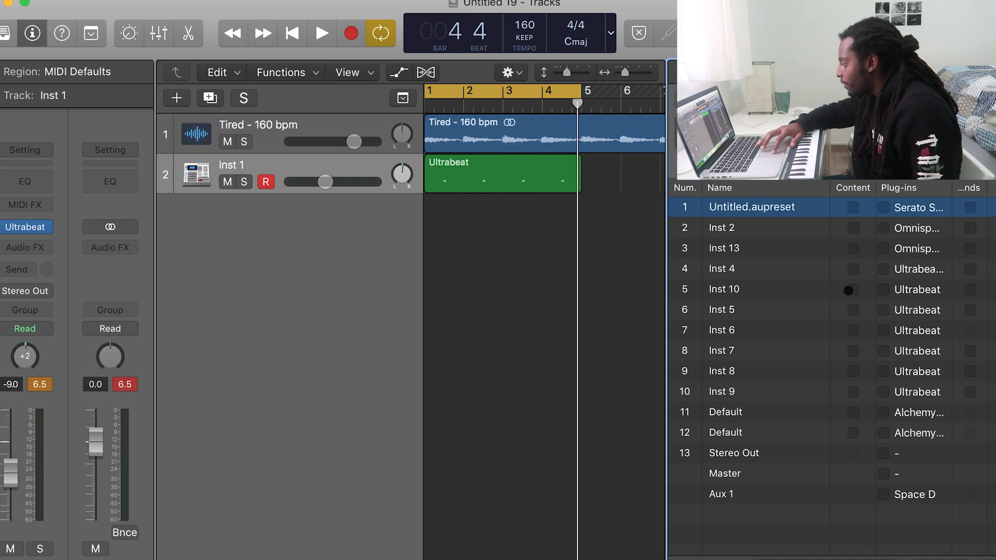
Import the content and Ultrabeat plug-ins of the tracks Inst 10, Inst 5, Inst 6, Inst 7, Inst 8 and Inst 9
click(853, 289)
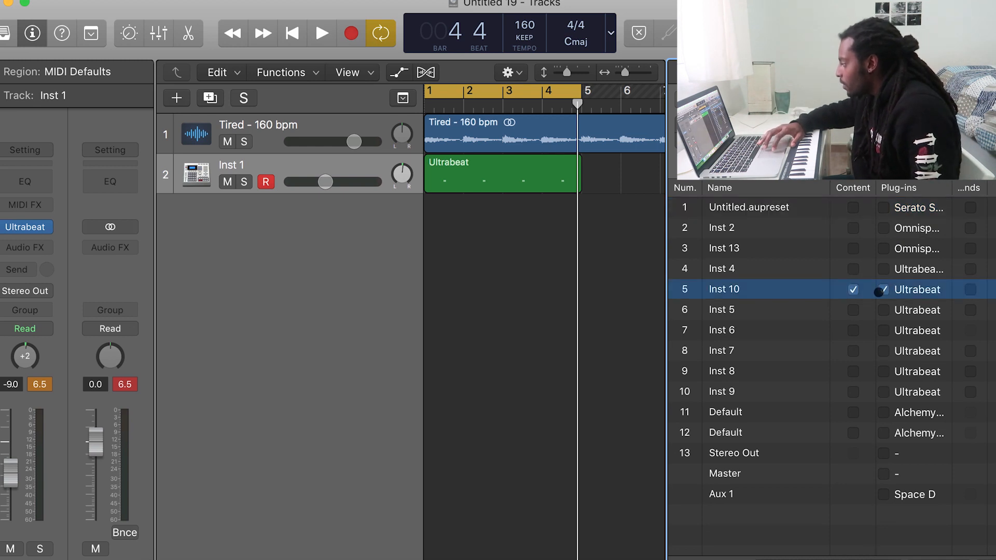
click(851, 310)
click(854, 332)
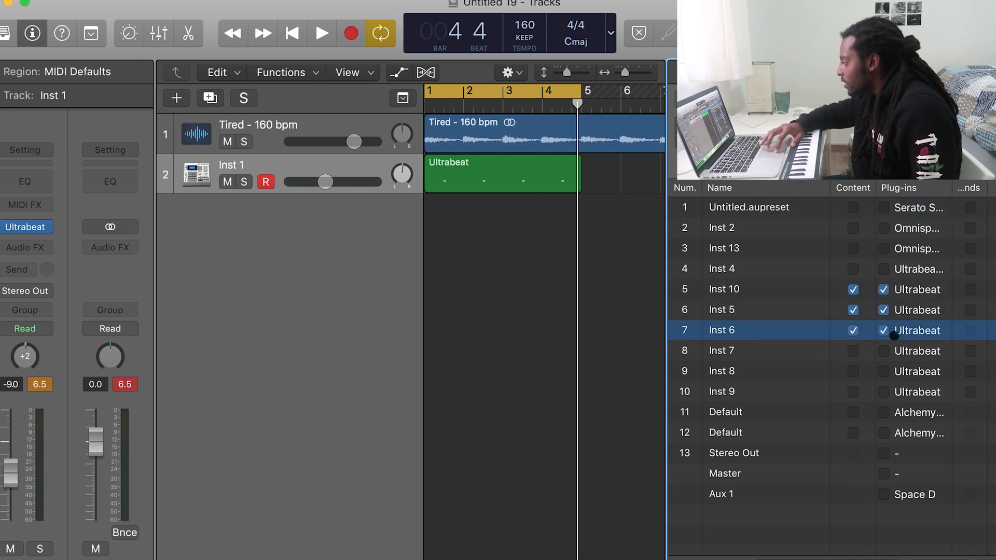
click(851, 351)
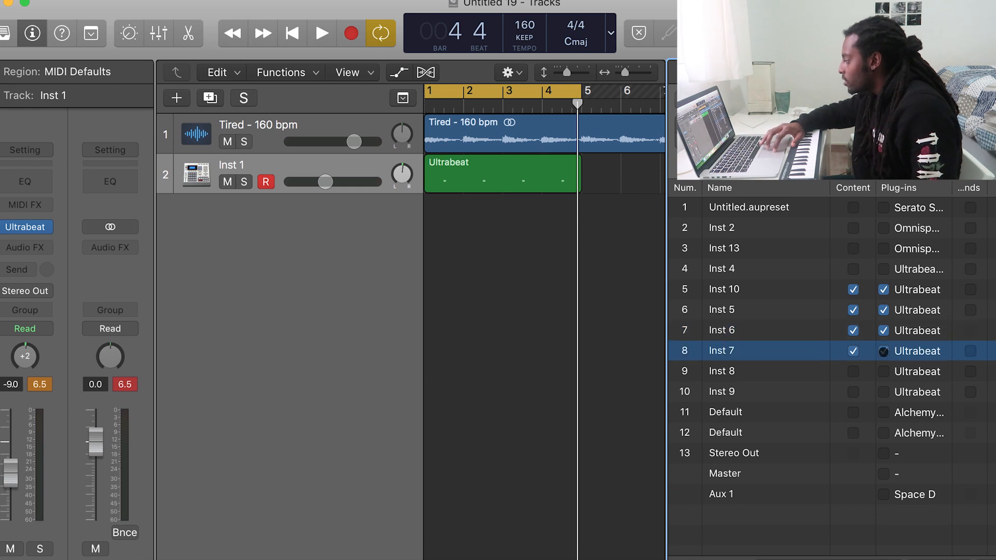
click(850, 372)
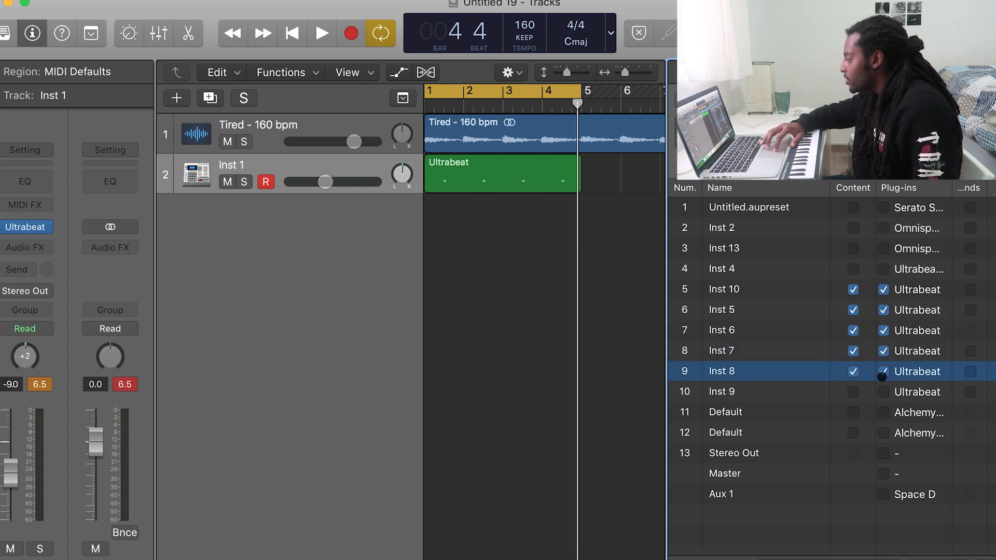
click(885, 372)
click(853, 392)
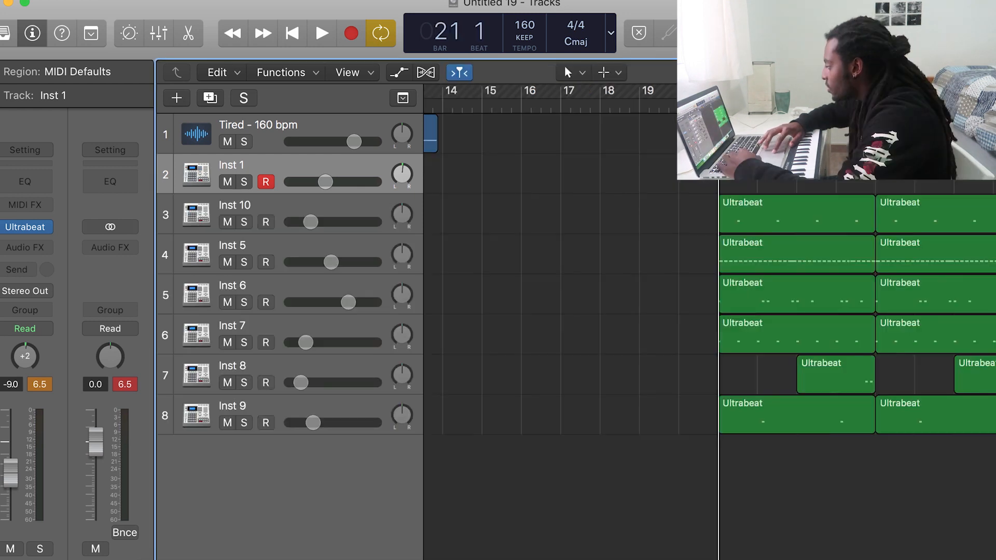
Move the first group of six imported Ultrabeat regions from bar 21 to bar 1, starting on the Inst 10 track
drag(693, 179, 847, 416)
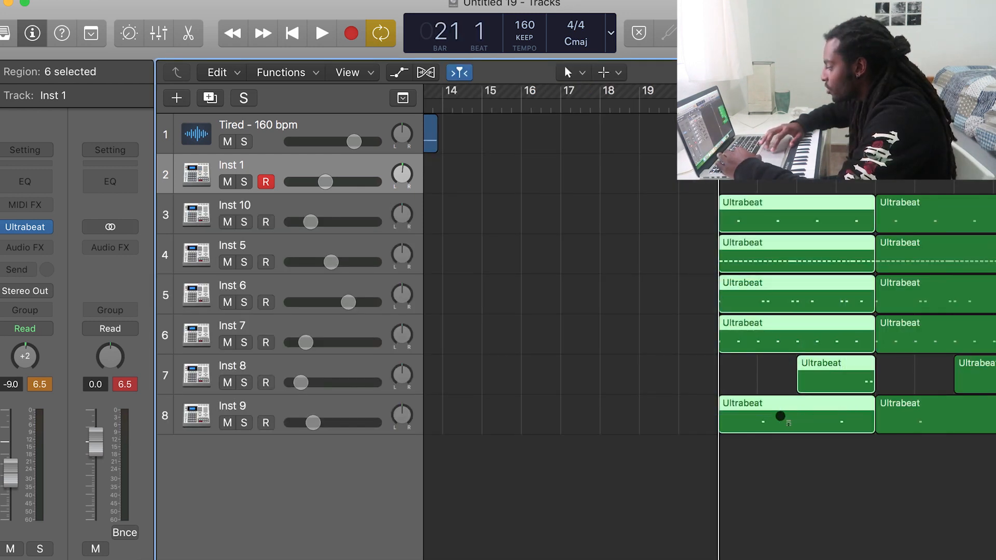
key(Delete)
key(space)
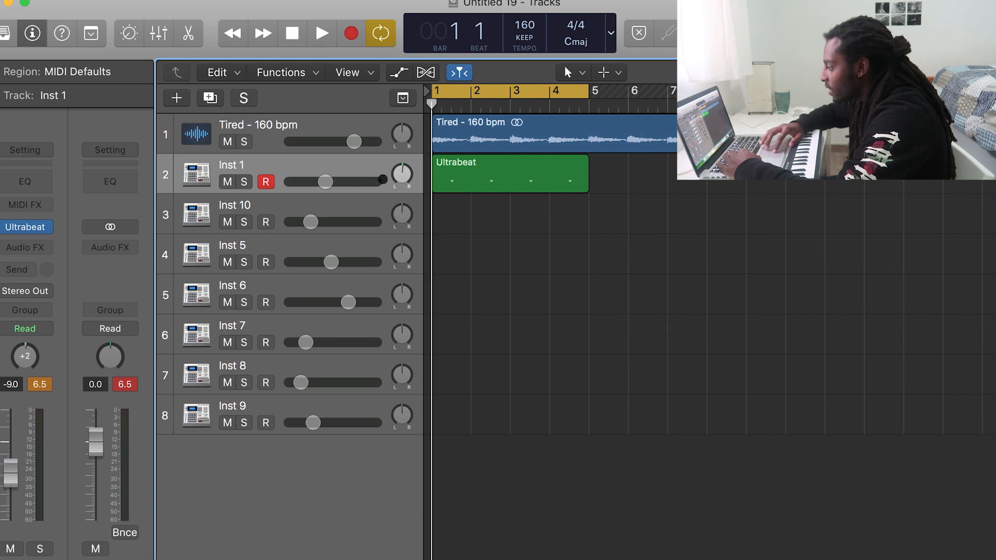
click(359, 196)
key(super+z)
key(space)
Play the drum loop and lower the Inst 5 track's volume slightly
key(space)
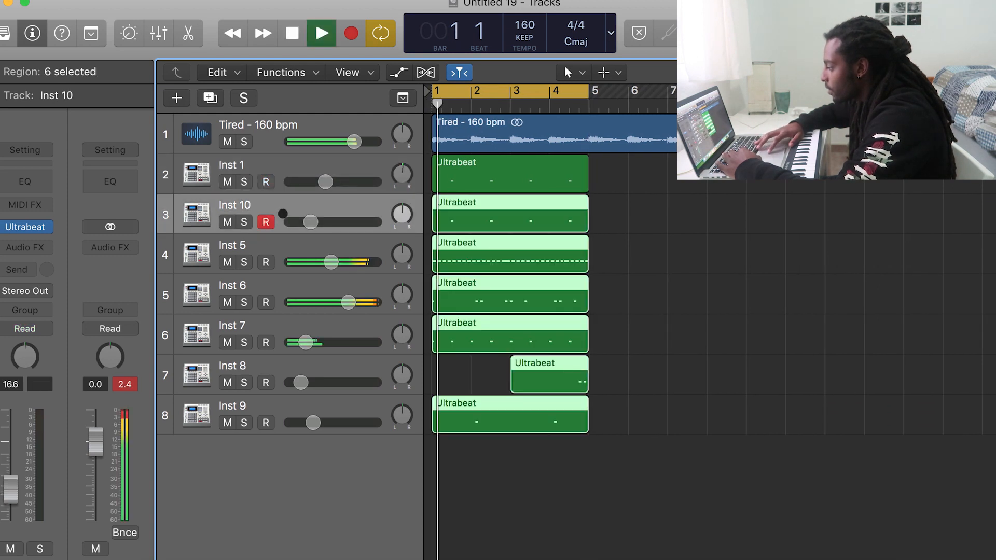
click(600, 363)
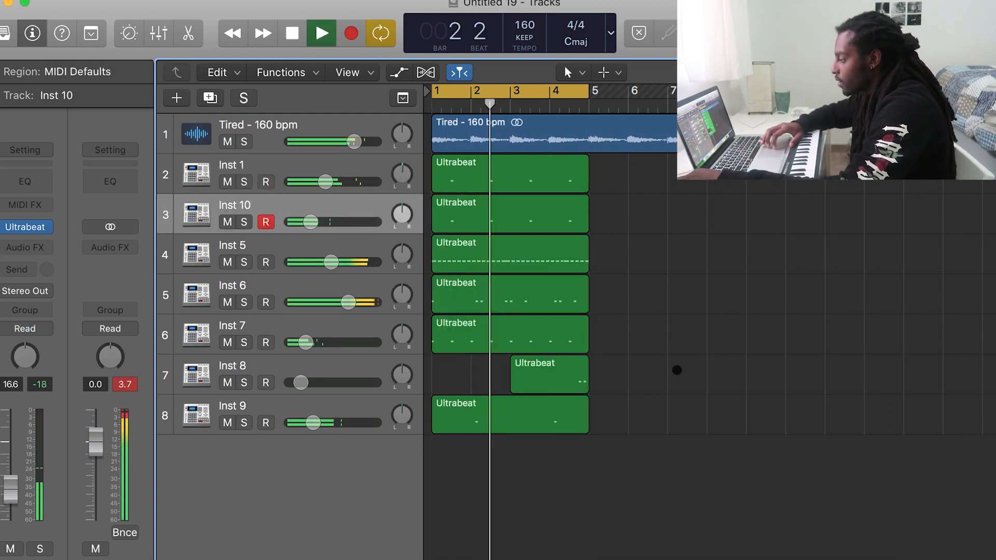
drag(331, 263, 322, 264)
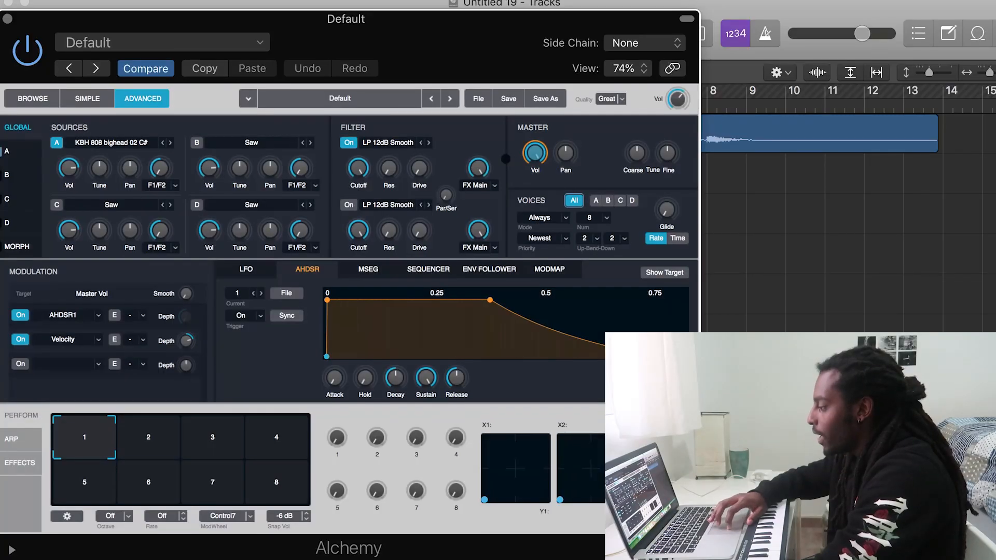
Close the Alchemy window and try out notes on the Default track with Musical Typing over the beat
click(7, 19)
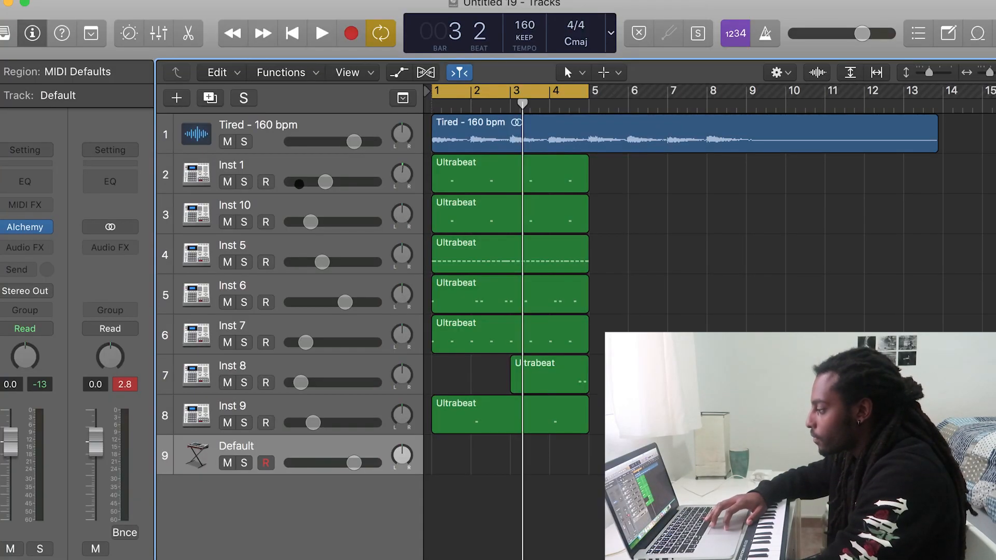
key(space)
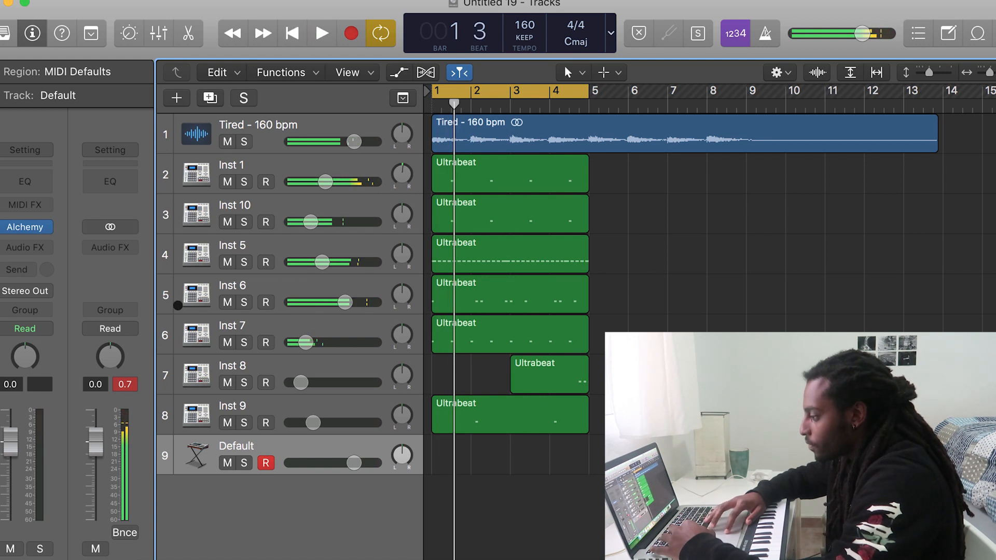
key(super+k)
key(a)
key(a)
key(s)
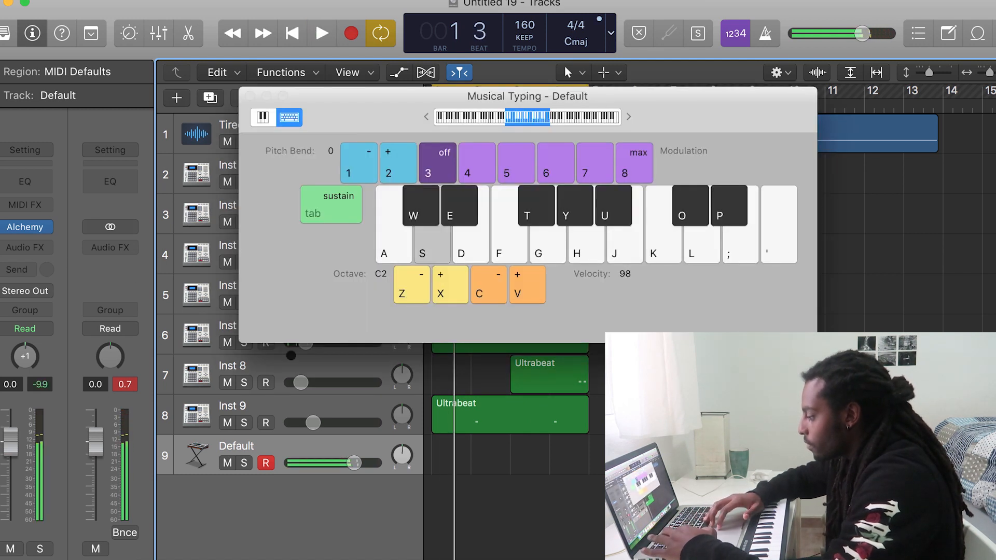
Raise the Musical Typing octave to C3 and try out more notes on the Default track
key(space)
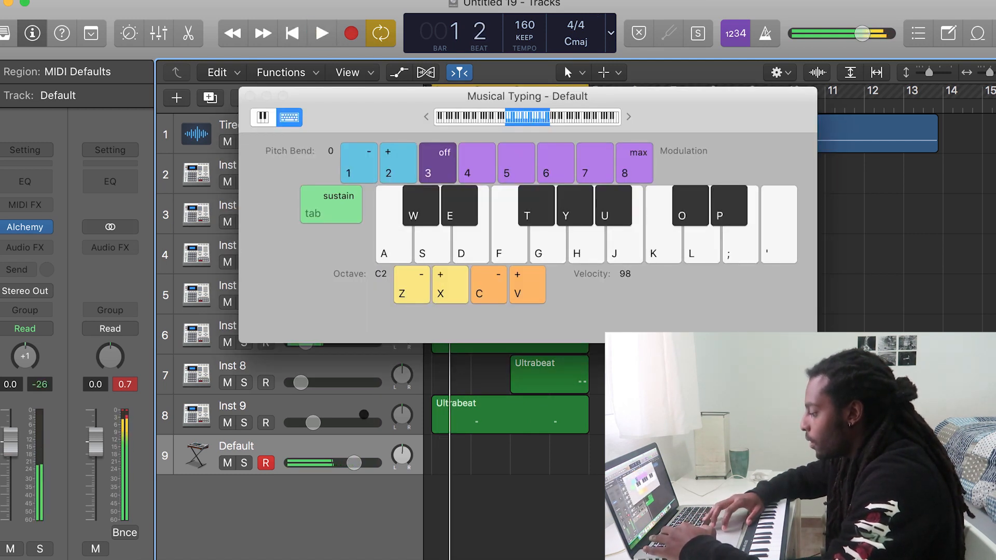
key(x)
key(x)
key(s)
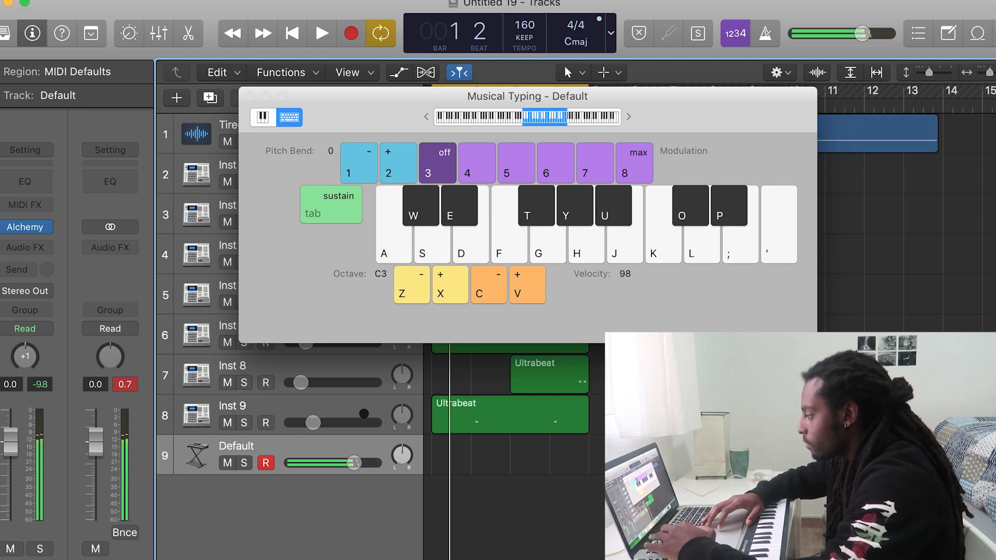
key(space)
key(a)
key(a)
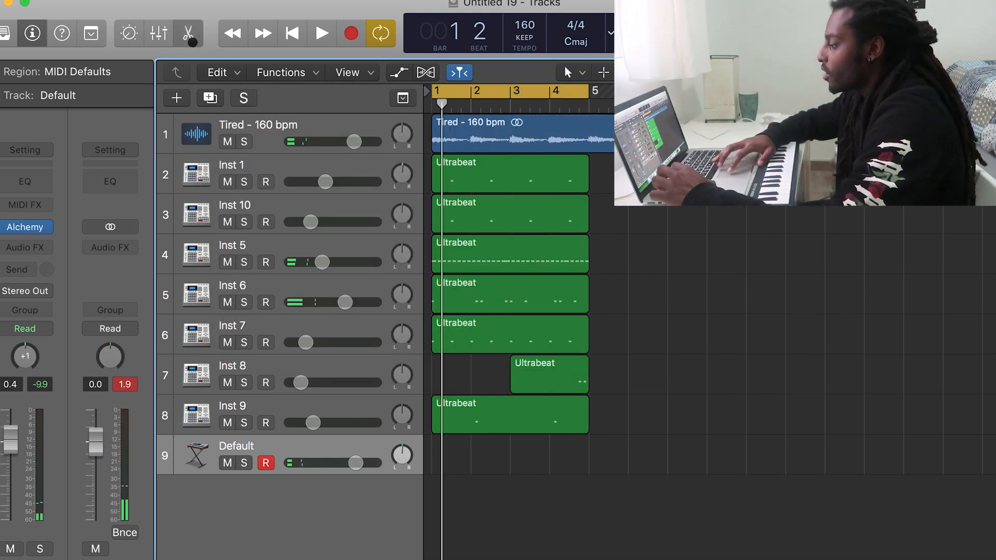
Open the Piano Roll for the Default track and play the loop to find where the first note belongs
click(189, 38)
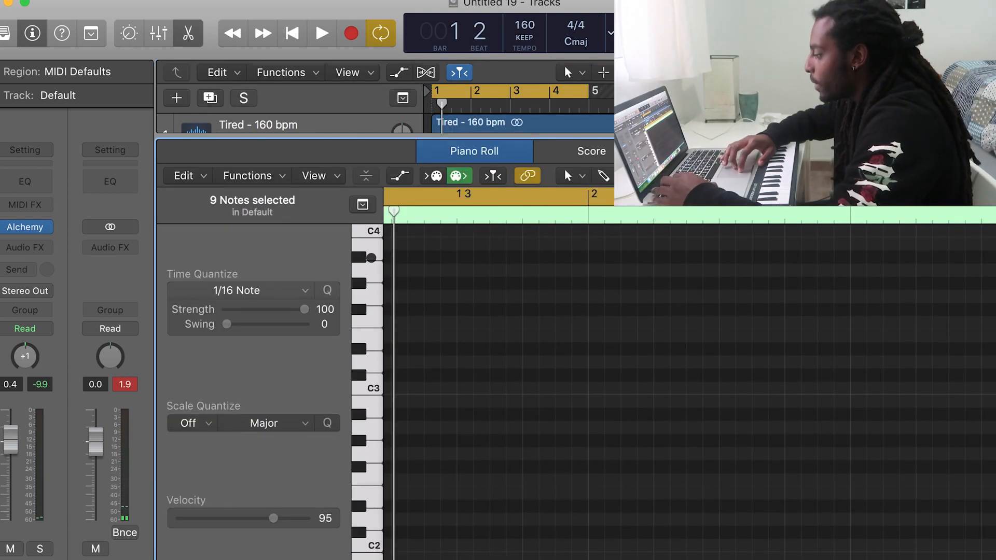
key(space)
key(space)
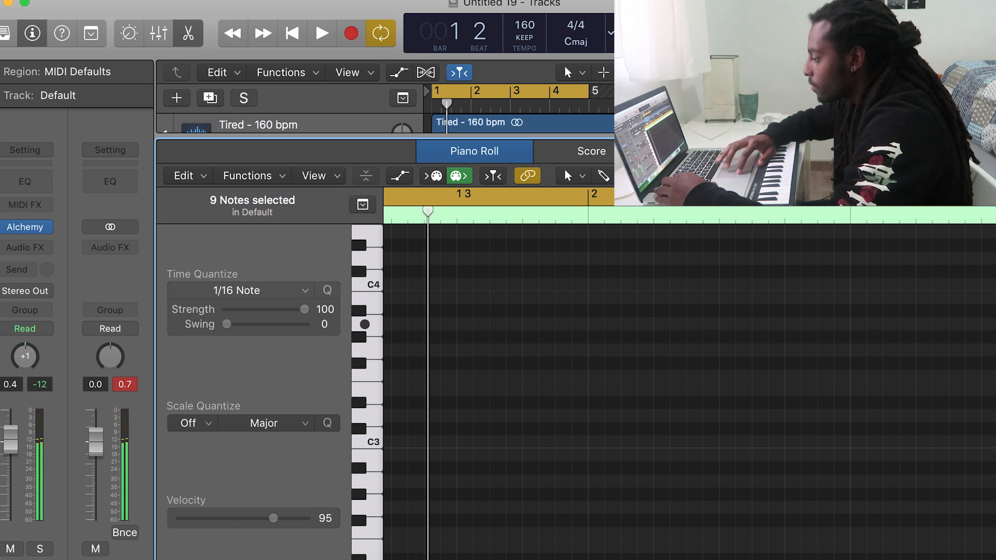
key(space)
key(space)
Draw the first bass note in bar 1 with the Pencil tool and adjust it to B3, ending near beat 3
click(571, 176)
click(638, 219)
click(415, 284)
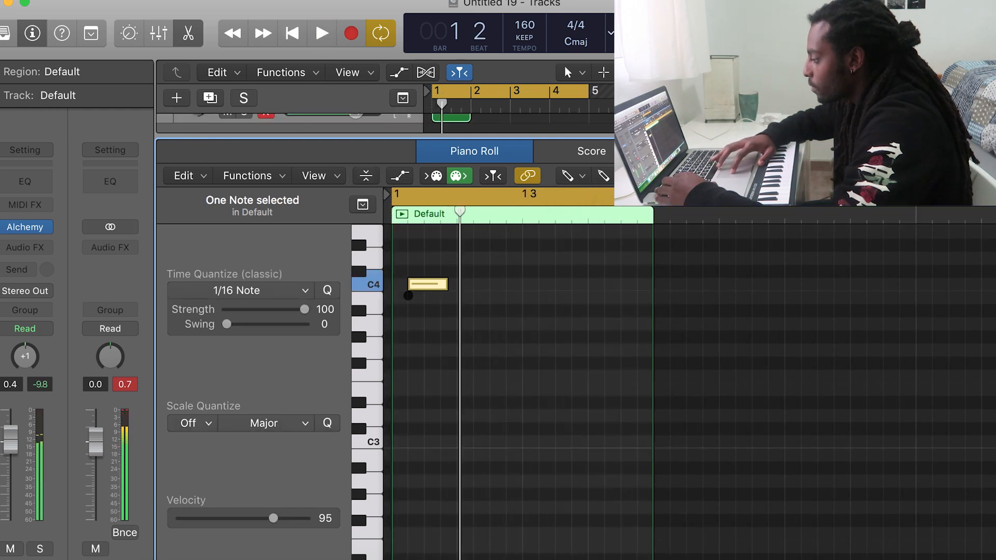
drag(408, 296, 522, 299)
key(space)
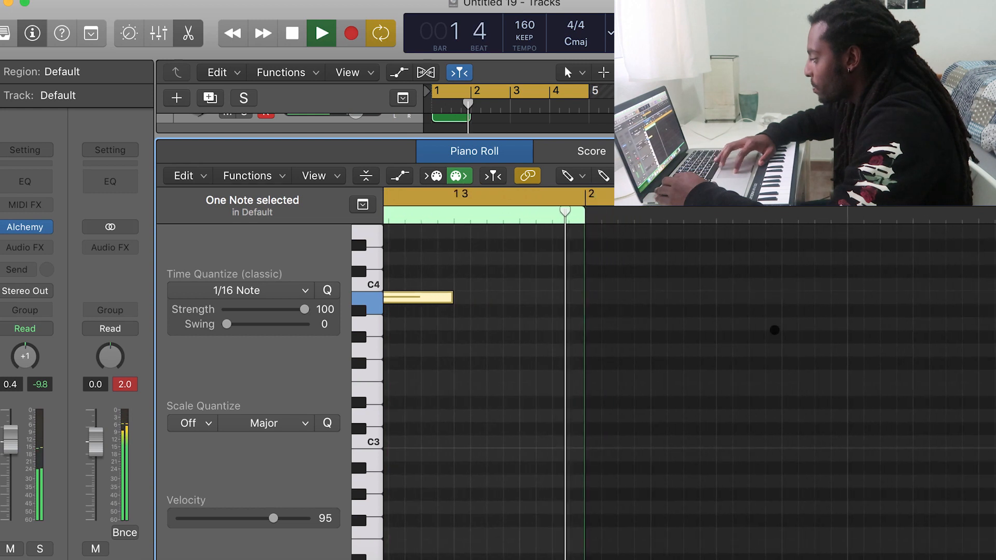
Add a two-beat F#3 note at bar 2 beat 2 and a two-beat E3 note at the start of bar 3
drag(672, 335, 676, 368)
key(space)
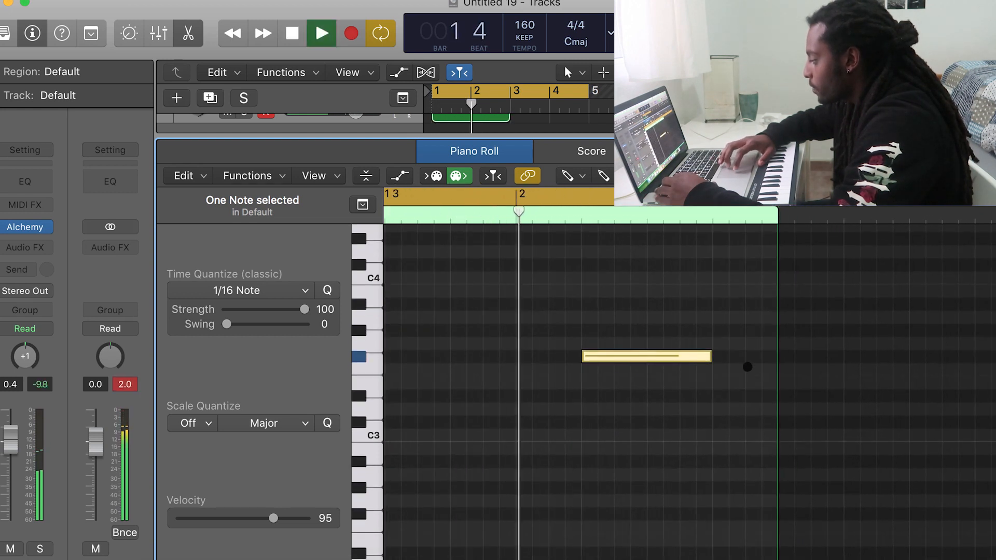
key(space)
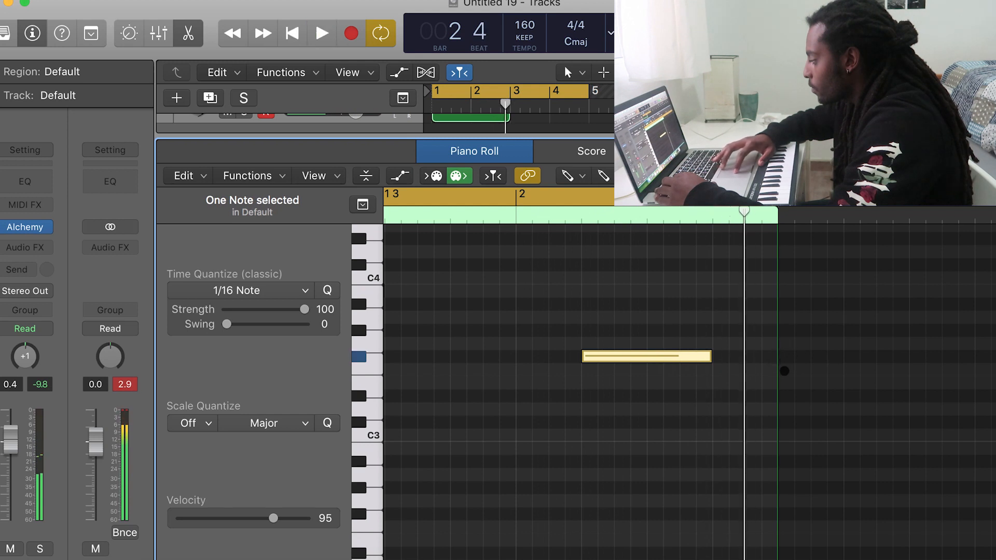
click(785, 380)
key(space)
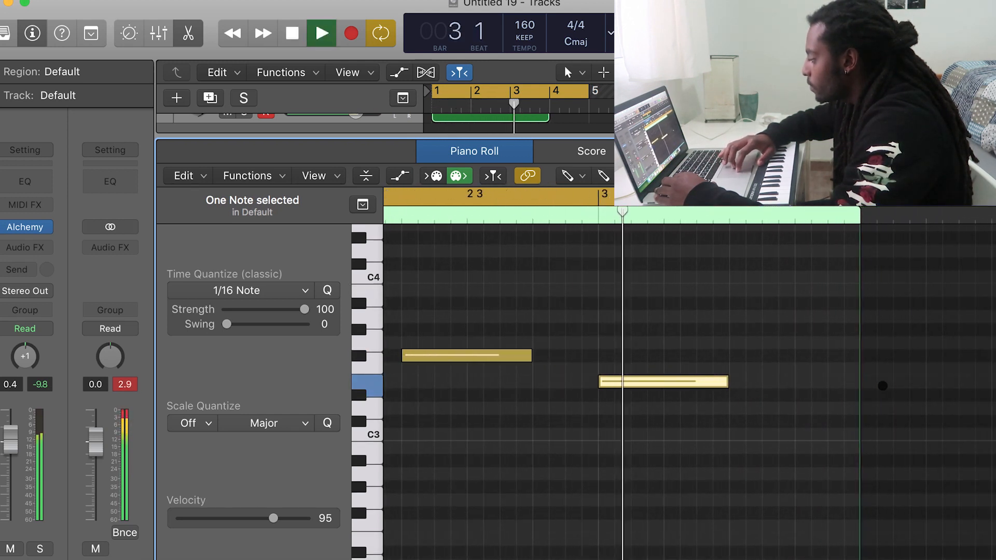
Add an E3 note at bar 4 beat 2, shorten it to one beat and play the loop
click(820, 382)
key(space)
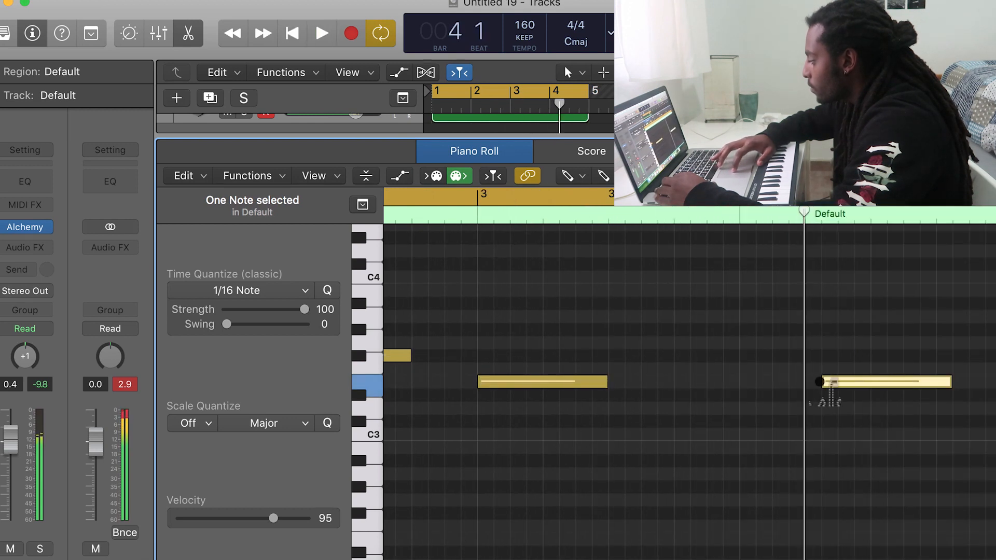
drag(836, 382, 841, 381)
drag(932, 381, 866, 381)
key(space)
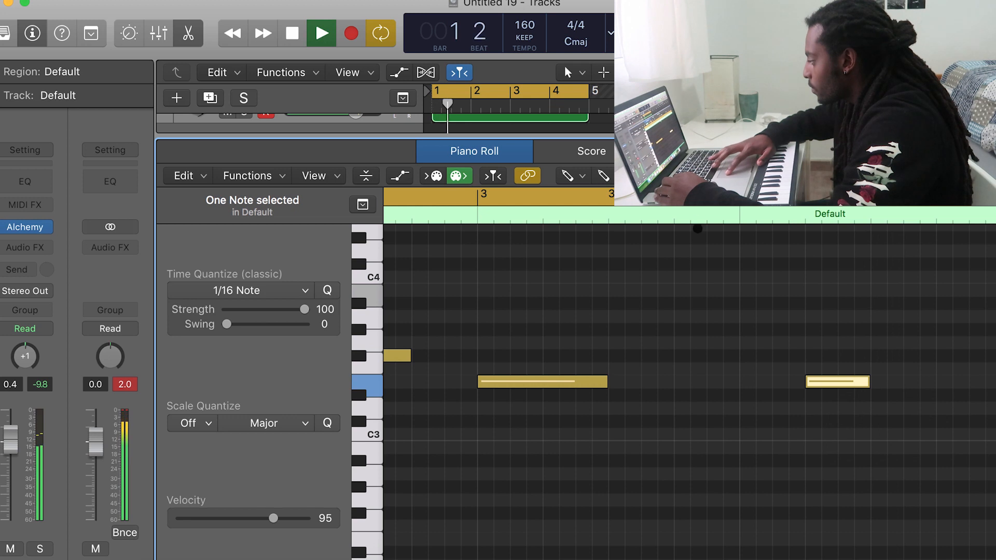
Stop playback and add two half-beat E3 notes in bar 4, starting on the second half of beat 3
key(space)
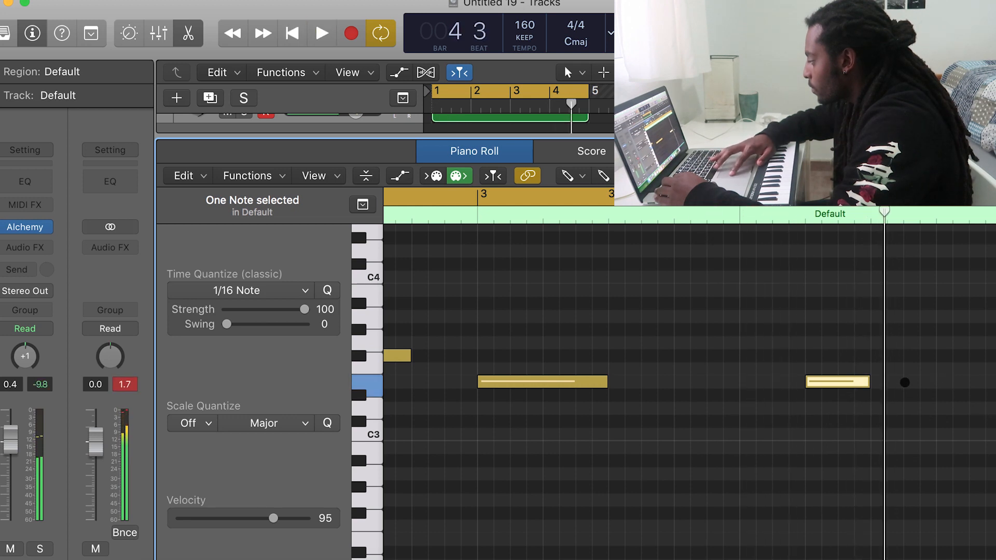
drag(962, 384, 936, 385)
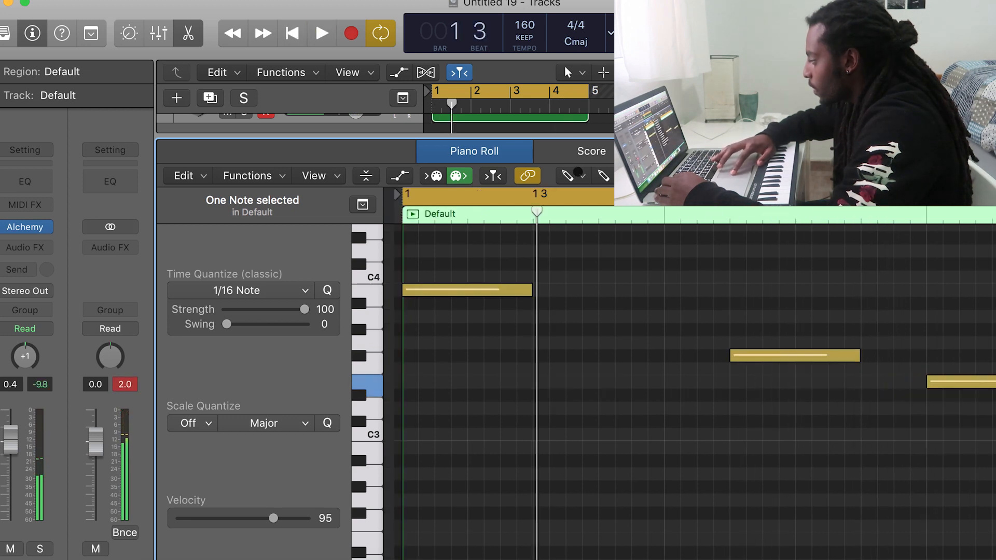
Split the B3, F#3 and E3 notes in bars 1 to 3 with the Scissors tool, half a beat before each note's end
click(575, 175)
click(617, 284)
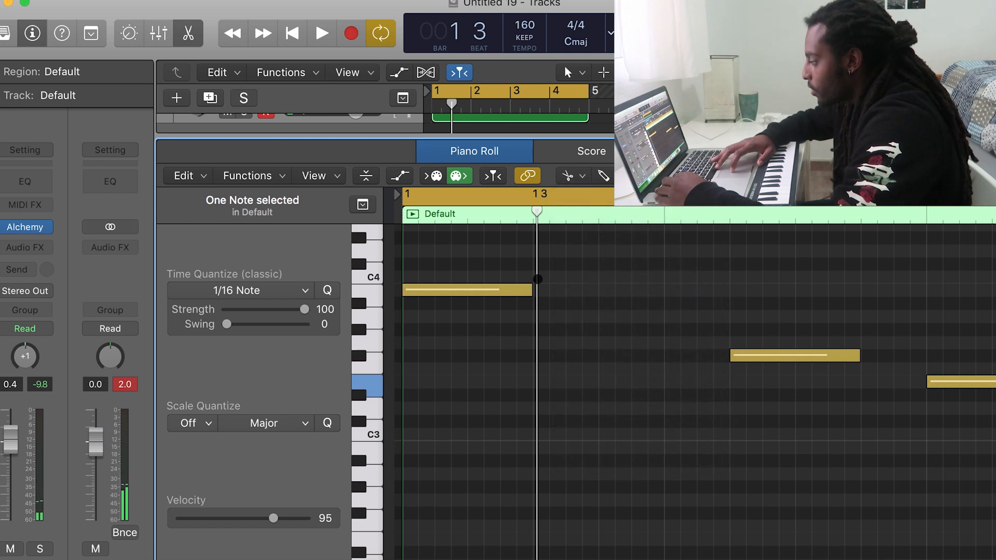
click(472, 294)
click(499, 287)
key(space)
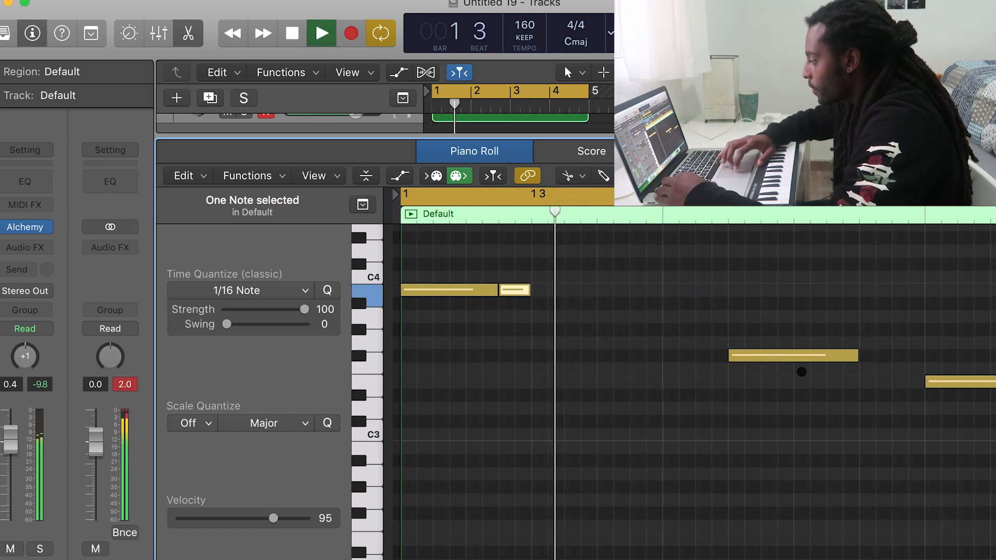
click(816, 355)
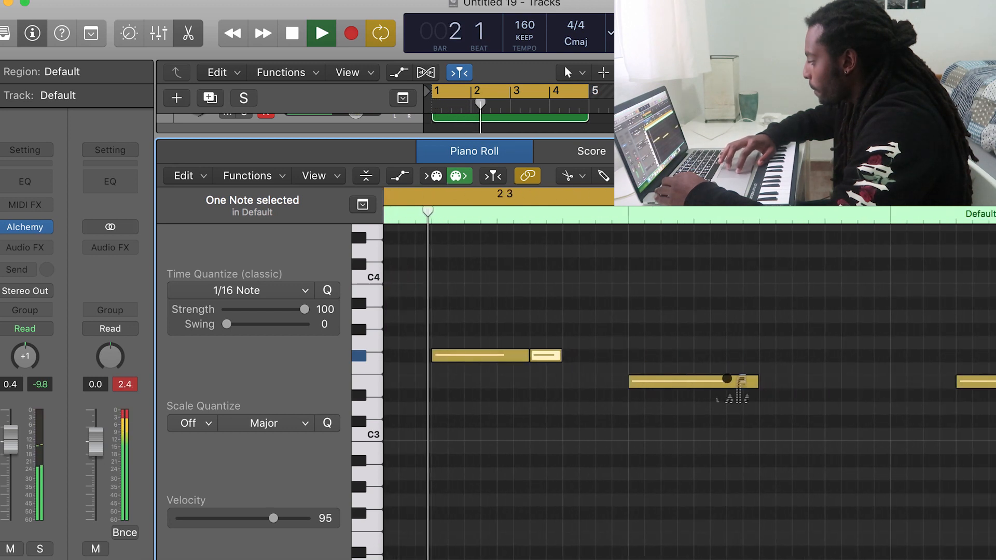
click(727, 381)
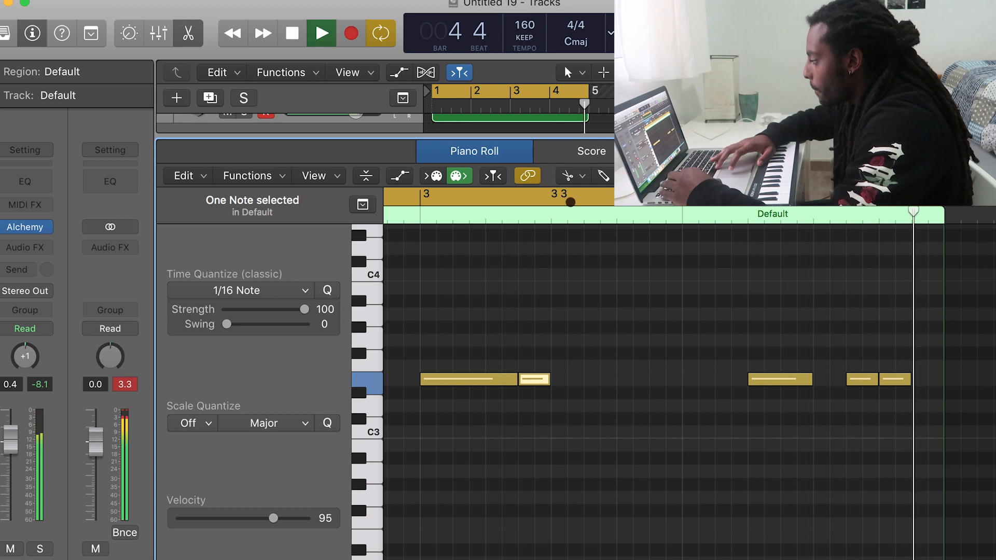
Switch back to the Pointer tool, select all the bass notes and transpose them down three octaves, playing the loop to check
key(space)
key(t)
key(t)
key(super+a)
key(alt+shift+Down)
key(alt+shift+Down)
key(space)
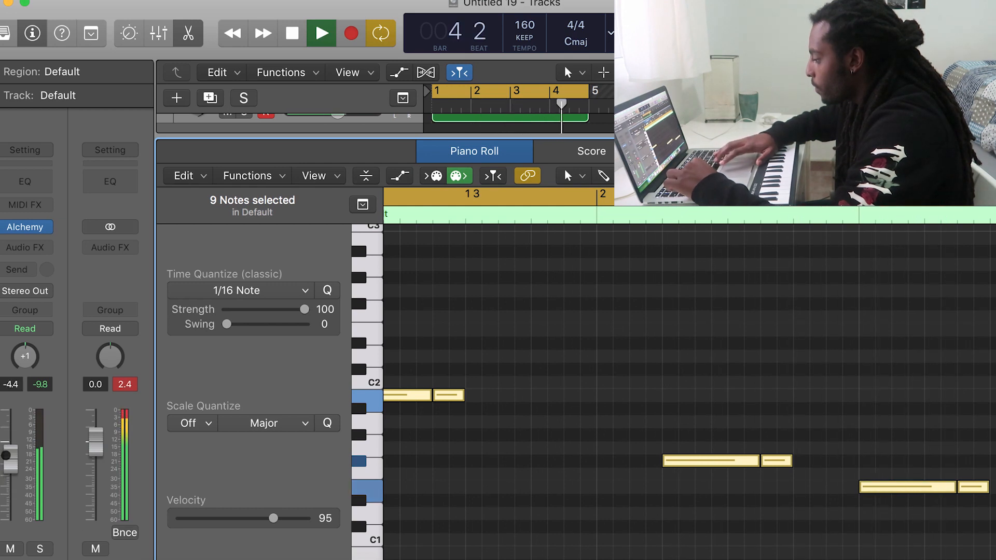
key(alt+shift+Down)
scroll(367, 482, down, 5)
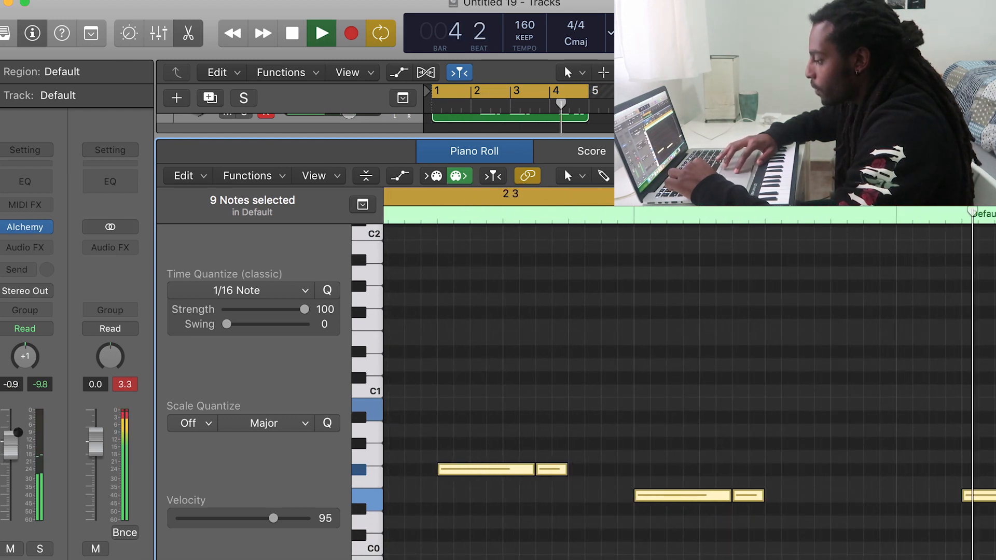
Insert an Overdrive effect on the Default track, set its Drive to 3.5 dB and close the plug-in and the Piano Roll
key(space)
click(25, 248)
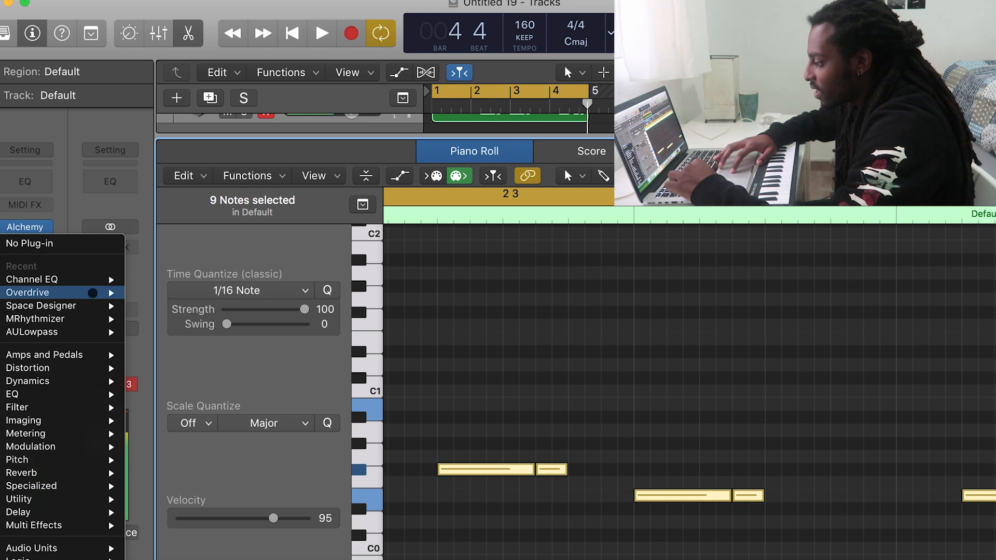
mouse_move(106, 292)
click(163, 292)
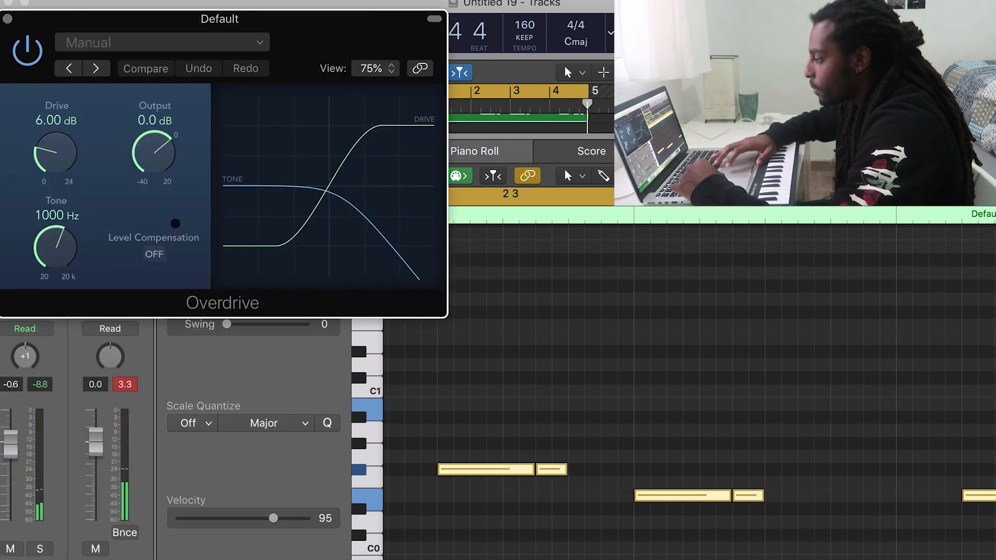
drag(56, 155, 55, 175)
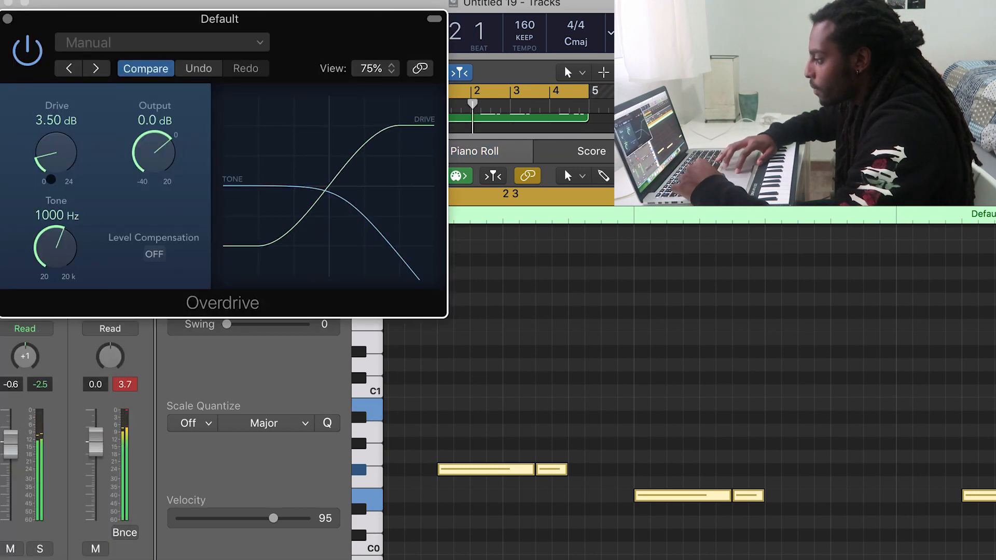
click(7, 19)
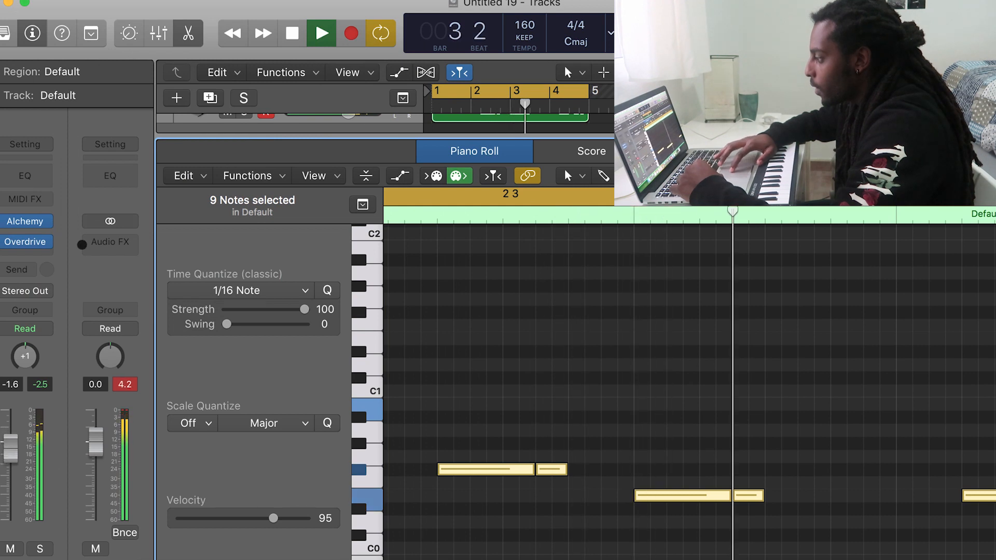
key(e)
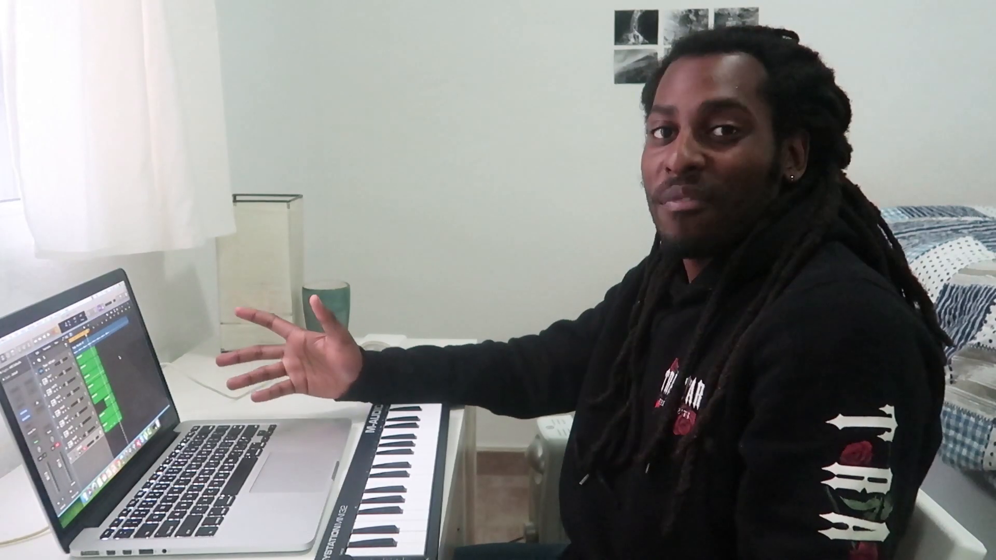